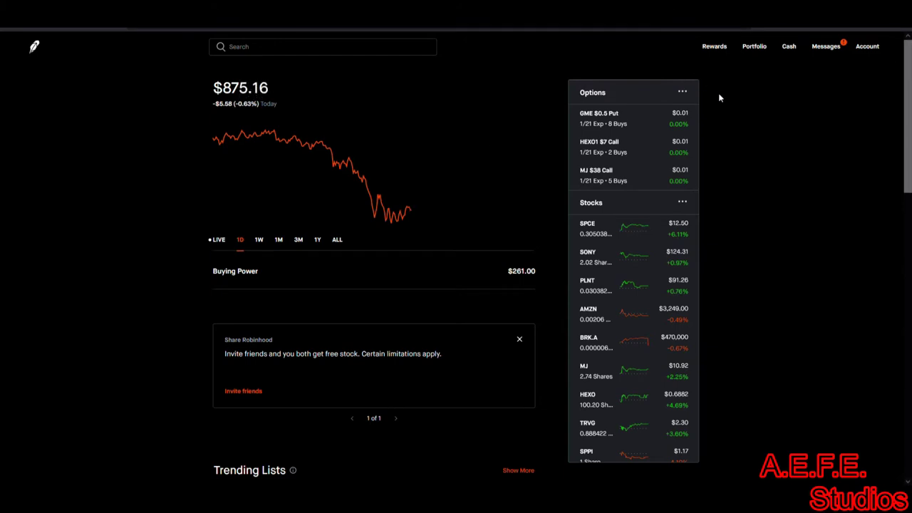
- Open the Robinhood Cash page to view $0.01 interest earned at 0.30% APY
left_click(788, 47)
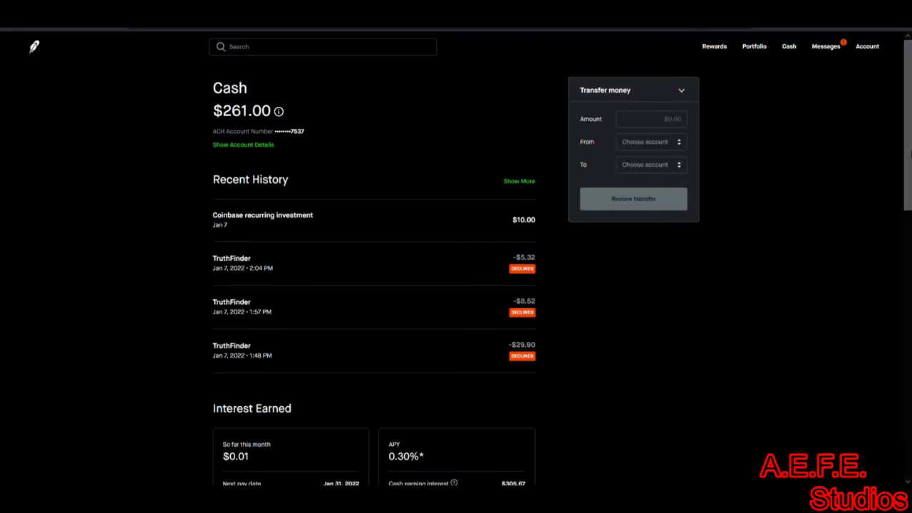
scroll(456, 285, "down", 10)
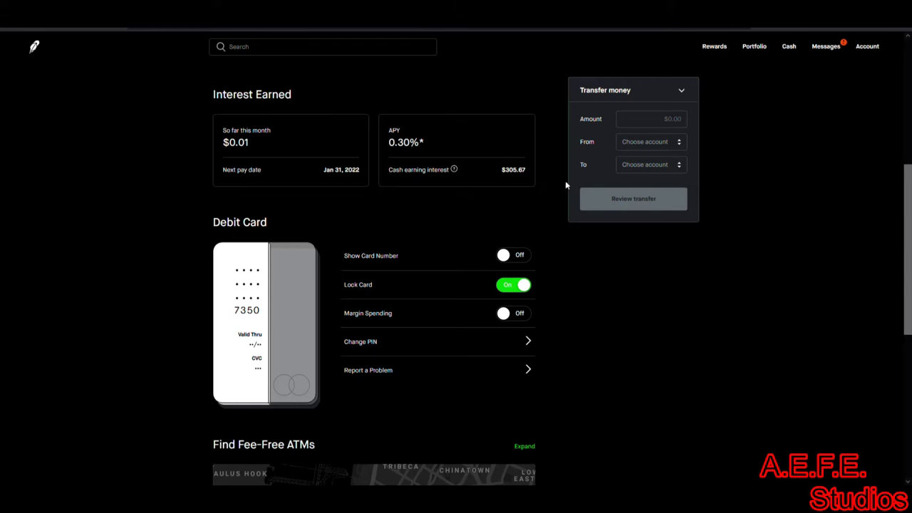
- Highlight the 0.30% APY text, then open the Cash earning interest explanation ($305.67 swept)
left_click_drag(424, 142, 386, 147)
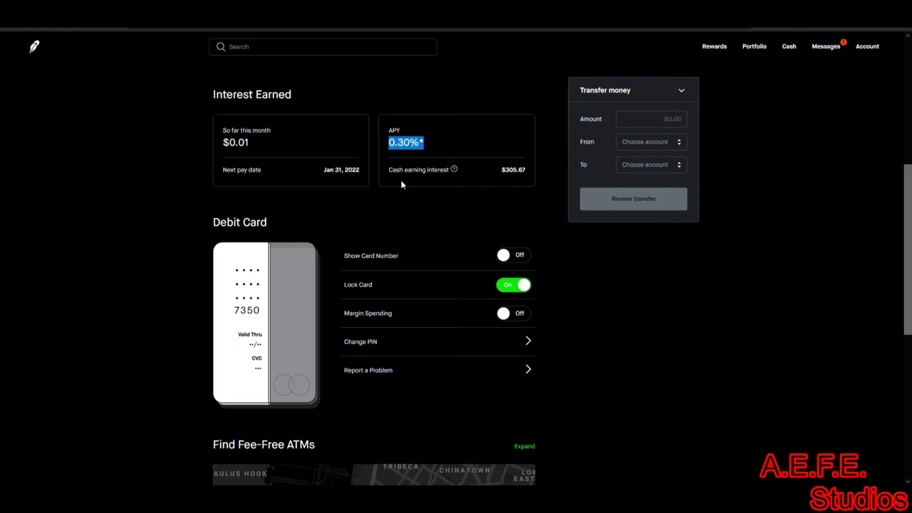
left_click(468, 206)
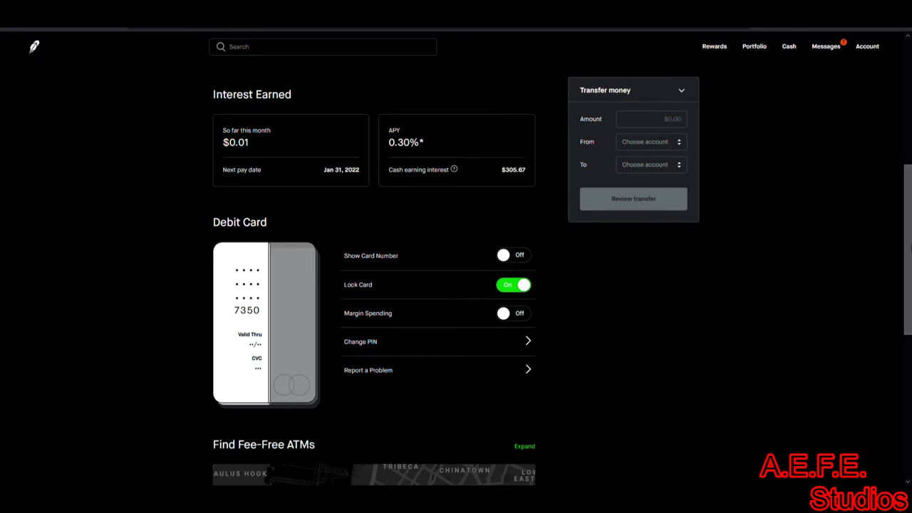
scroll(777, 267, "up", 2)
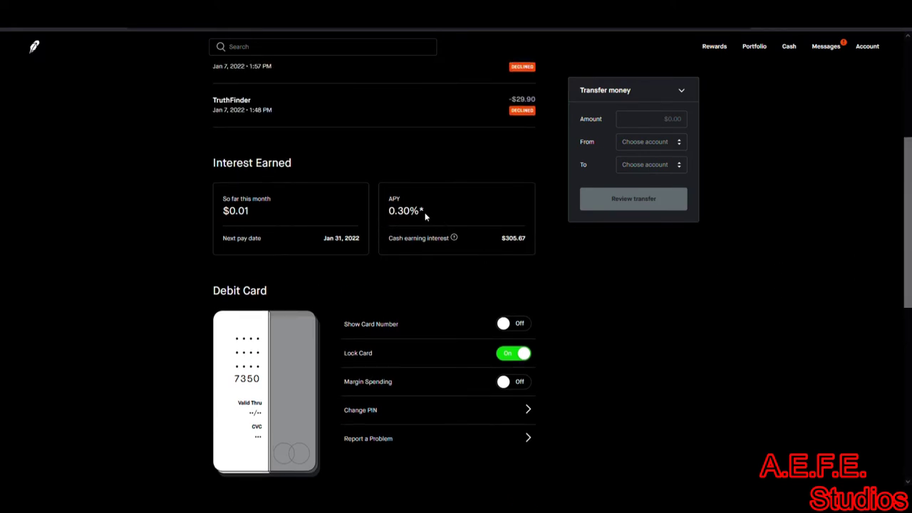
mouse_move(425, 212)
left_mouse_down()
mouse_move(389, 212)
mouse_move(448, 242)
left_mouse_up()
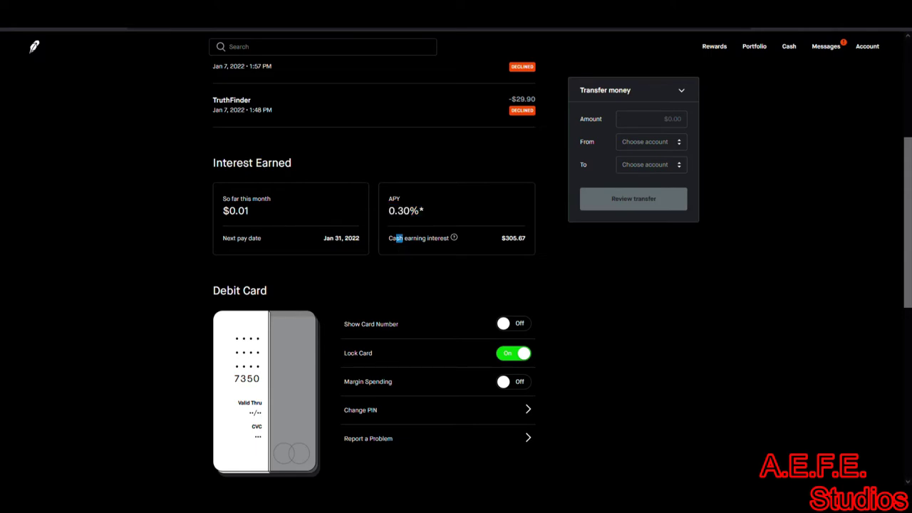
left_click(449, 247)
left_click_drag(431, 207, 388, 212)
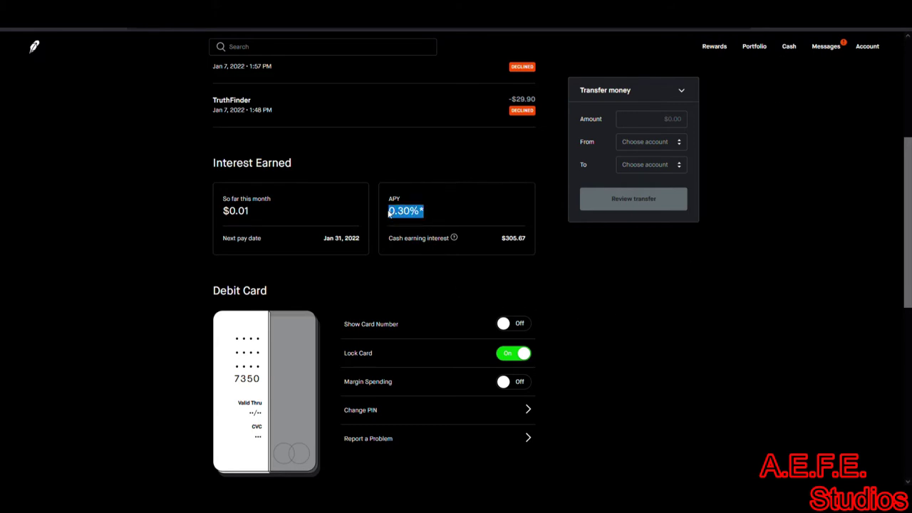
left_click(438, 206)
left_click(455, 238)
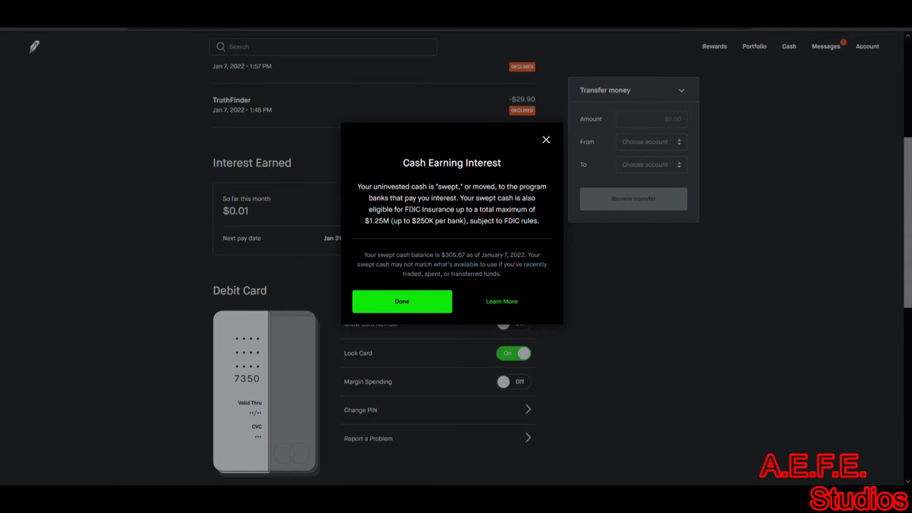
- Highlight FDIC in the explanation, then close the Cash Earning Interest dialog
double_click(412, 209)
left_click(376, 219)
left_click(546, 140)
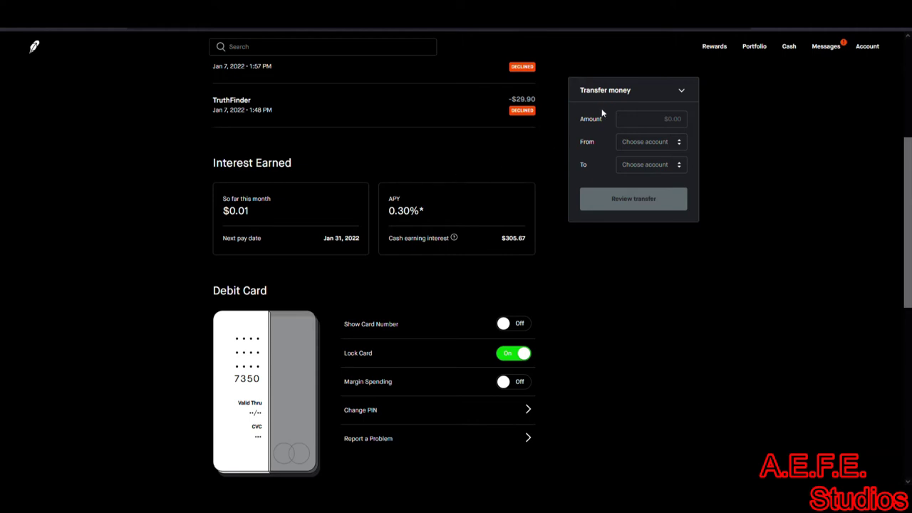
- Highlight the Transfer money heading and the 0.30% APY on the Cash page
left_click_drag(580, 91, 629, 91)
left_click_drag(427, 213, 389, 222)
left_click(264, 205)
double_click(264, 205)
left_click(264, 206)
- Highlight this month's $0.01 interest, the Jan 31, 2022 pay date, and the APY
mouse_move(221, 213)
left_mouse_down()
mouse_move(258, 214)
mouse_move(242, 238)
mouse_move(366, 242)
left_mouse_up()
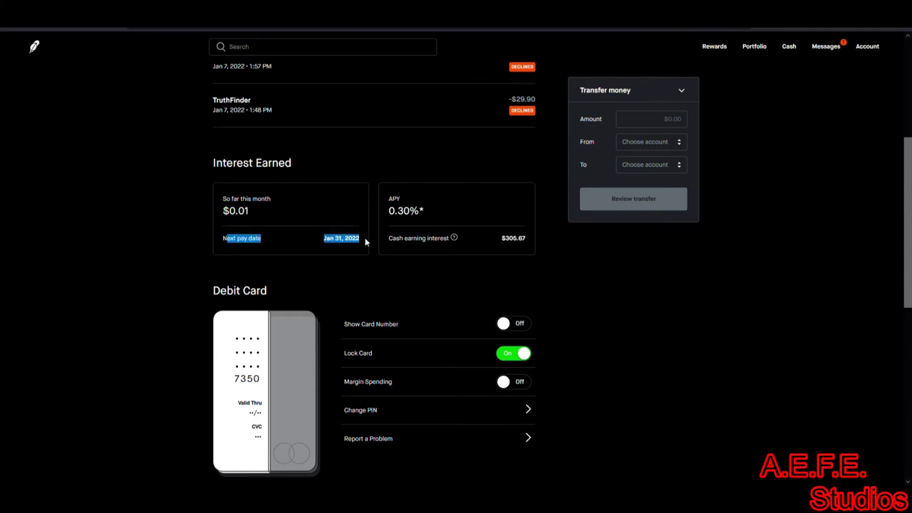
left_click(366, 243)
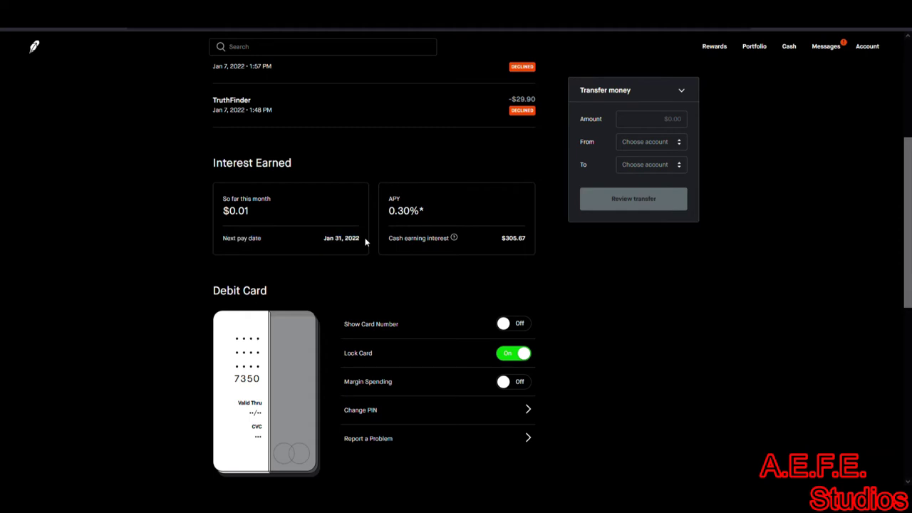
left_click_drag(360, 239, 335, 242)
key("Escape")
left_click_drag(398, 210, 419, 211)
left_click(329, 198)
- In the Google calculator, work out 0.30% of 3000
key("ctrl+Tab")
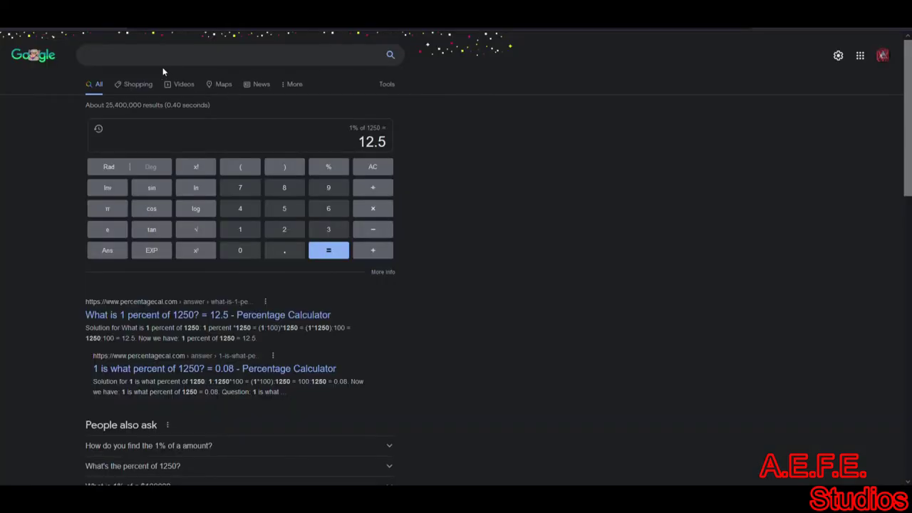
left_click(213, 54)
type("0.30%")
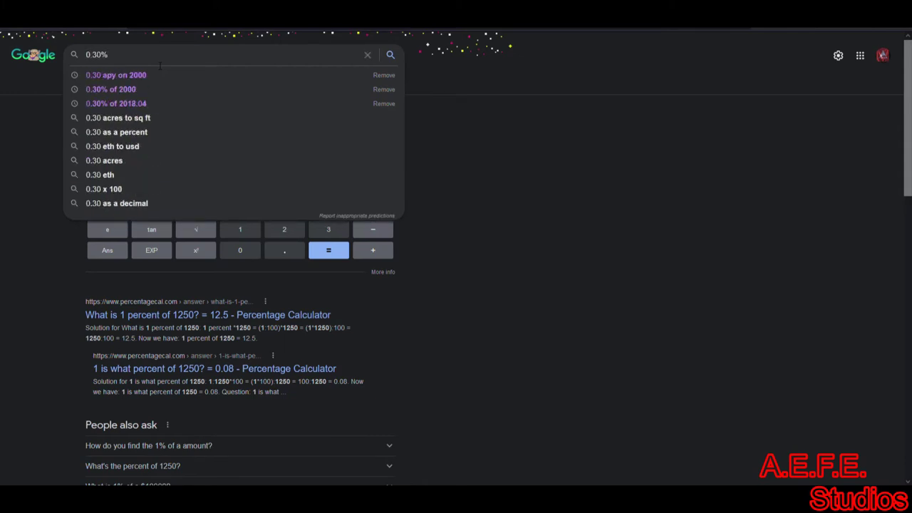
type(" 300")
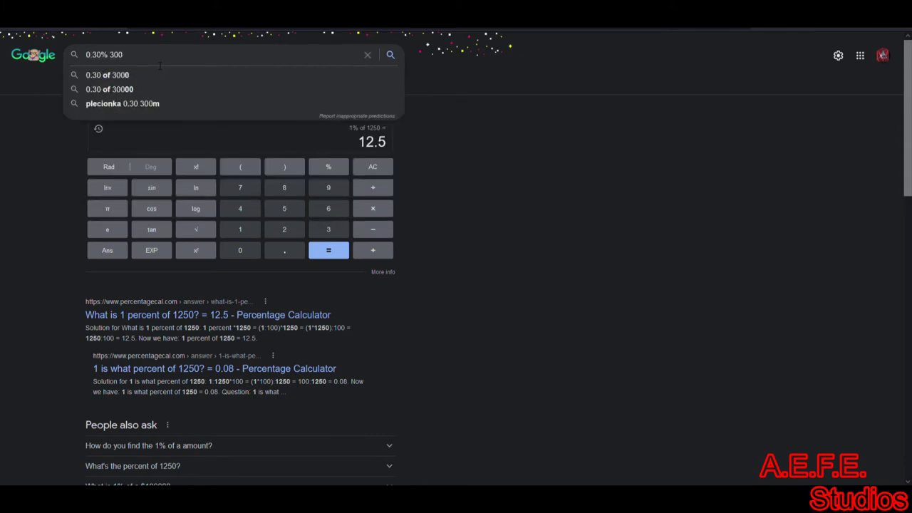
type("0")
key("Return")
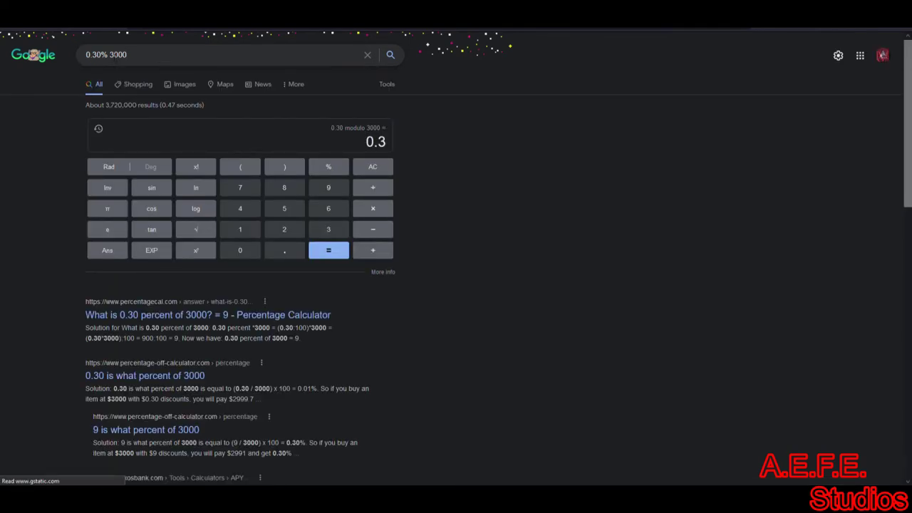
left_click(110, 54)
type("of")
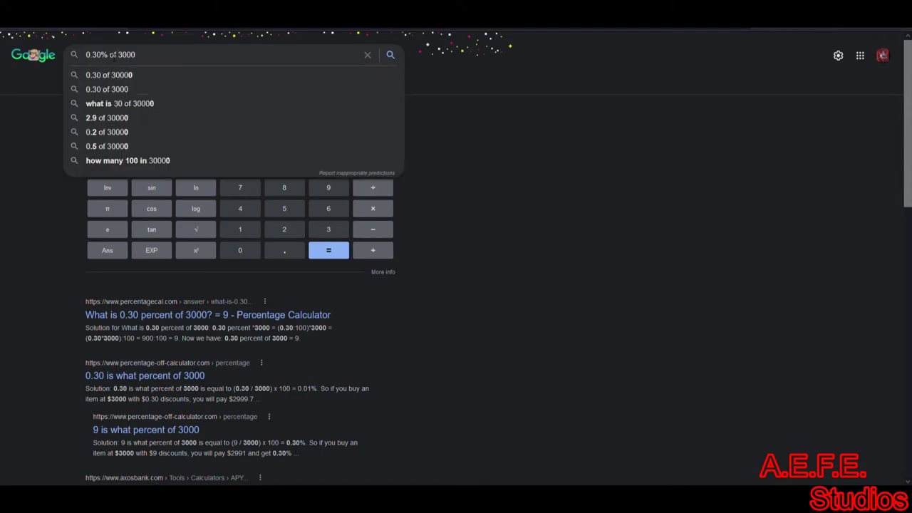
key("Return")
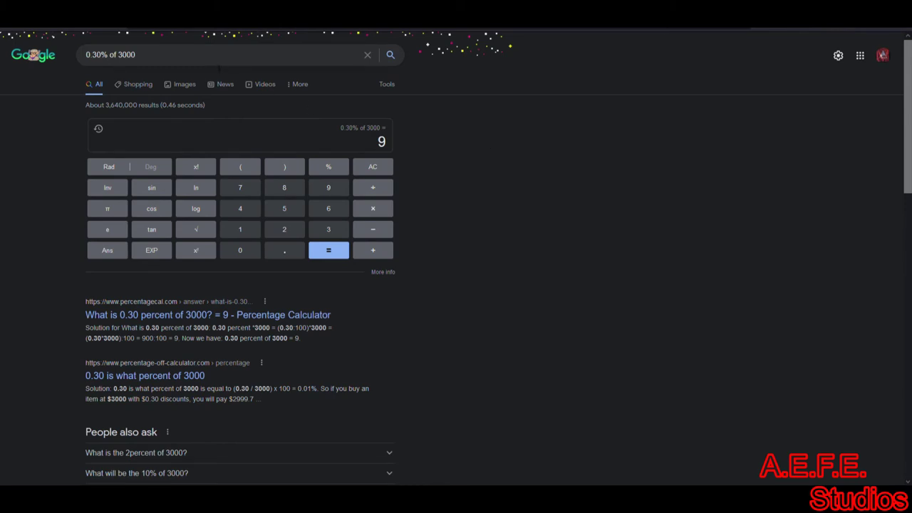
- Recalculate with 3018.02, then edit the amount for the 3400 calculation
left_click_drag(136, 54, 133, 54)
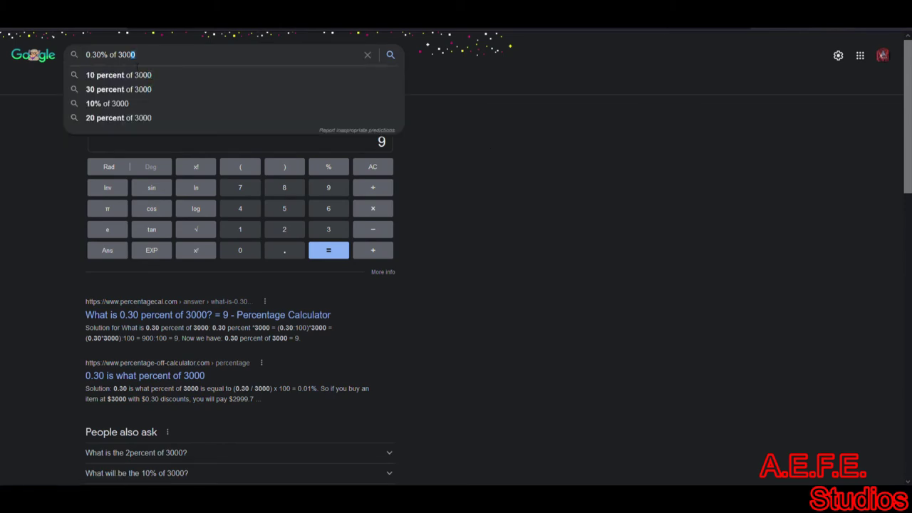
type("9")
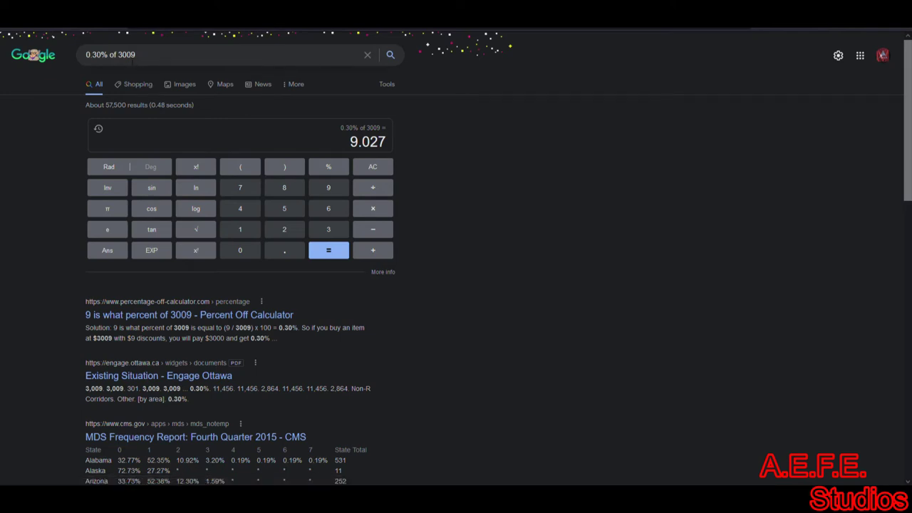
left_click_drag(135, 54, 125, 55)
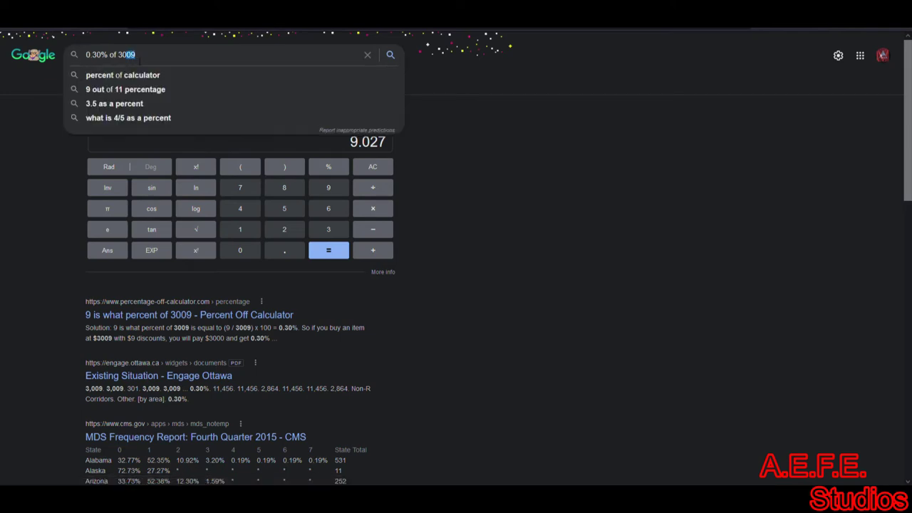
type("18")
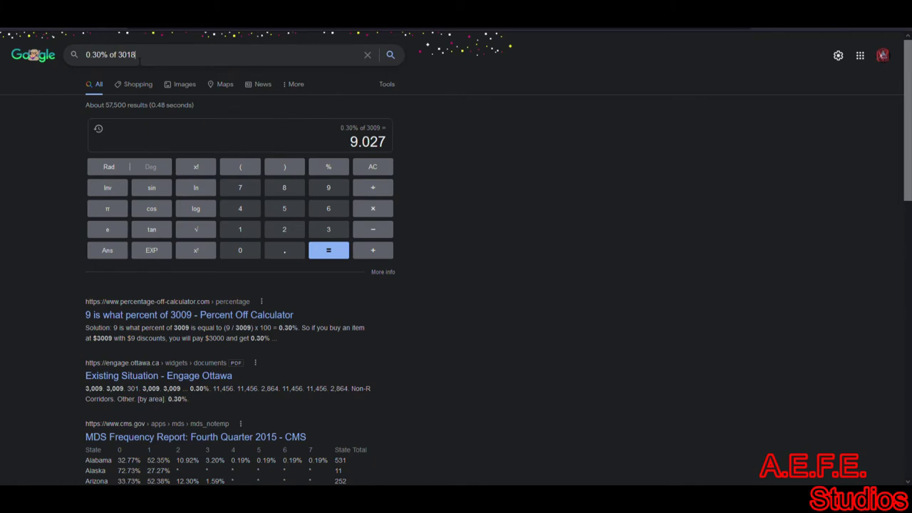
type(" 02")
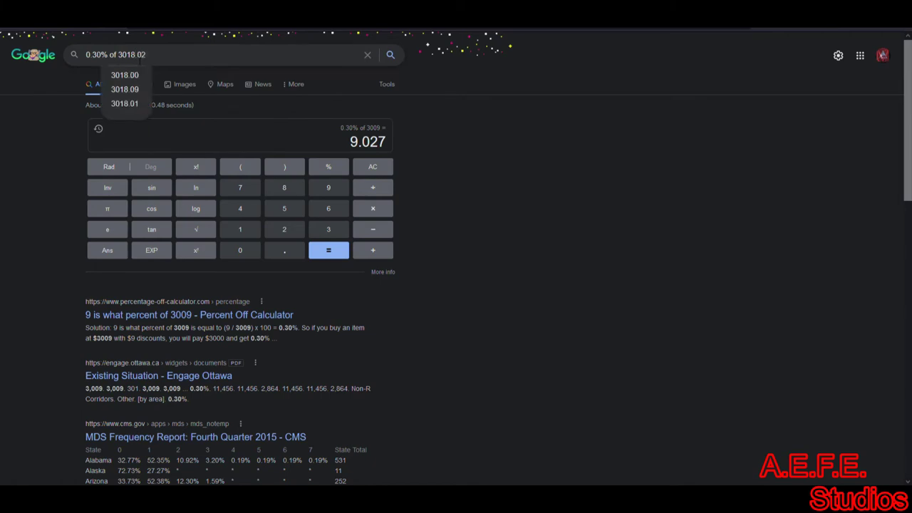
key("Return")
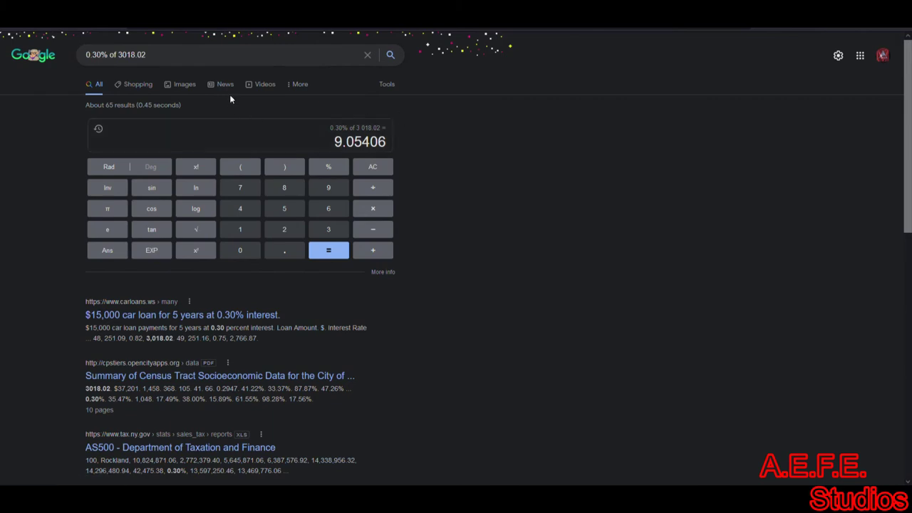
left_click_drag(146, 55, 122, 55)
type("00")
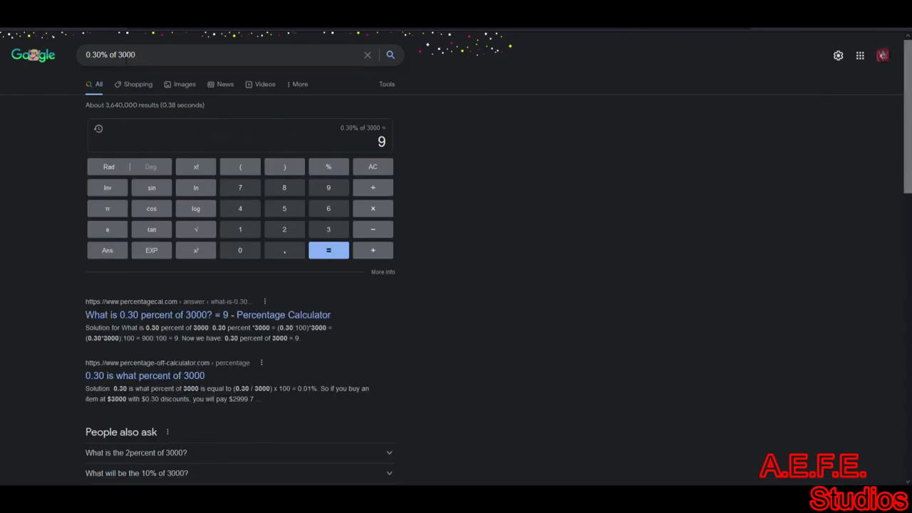
double_click(125, 55)
left_click(126, 55)
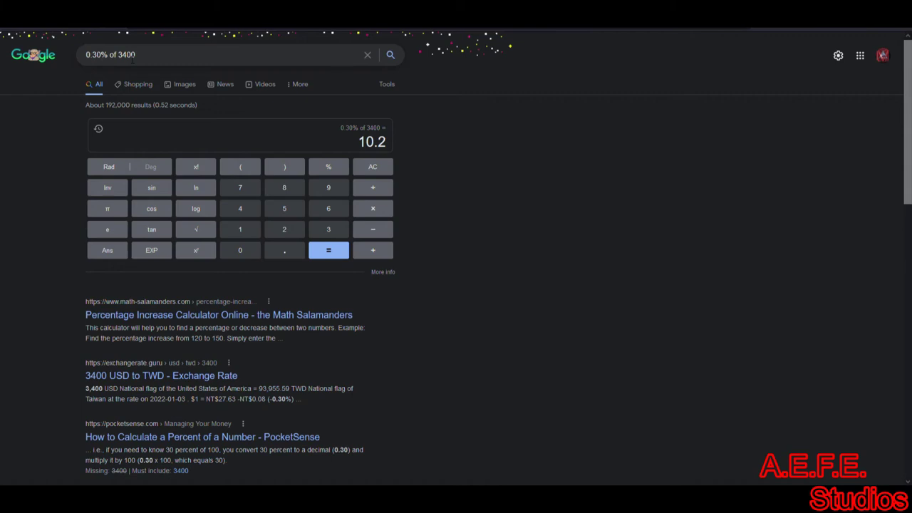
- Calculate 0.30% of 20000, 40000 and 80000, giving 60, 120 and 240
left_click_drag(137, 54, 119, 54)
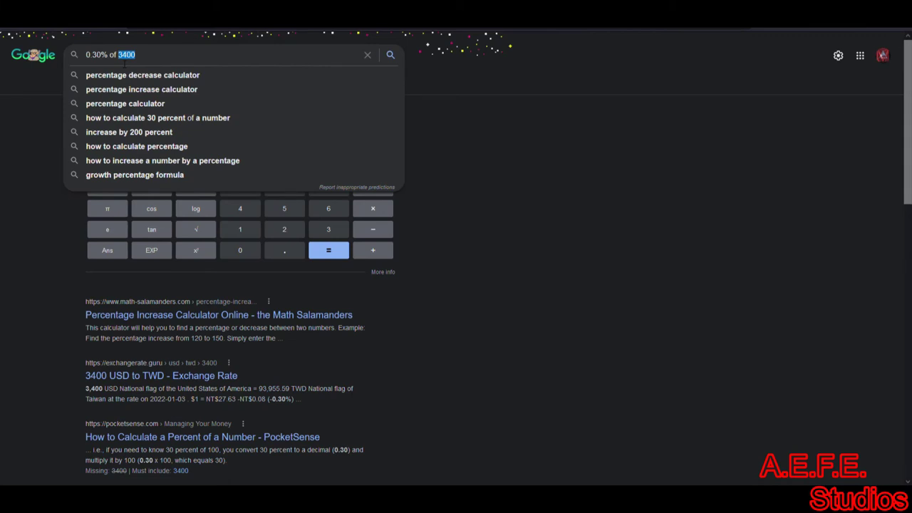
type("20000")
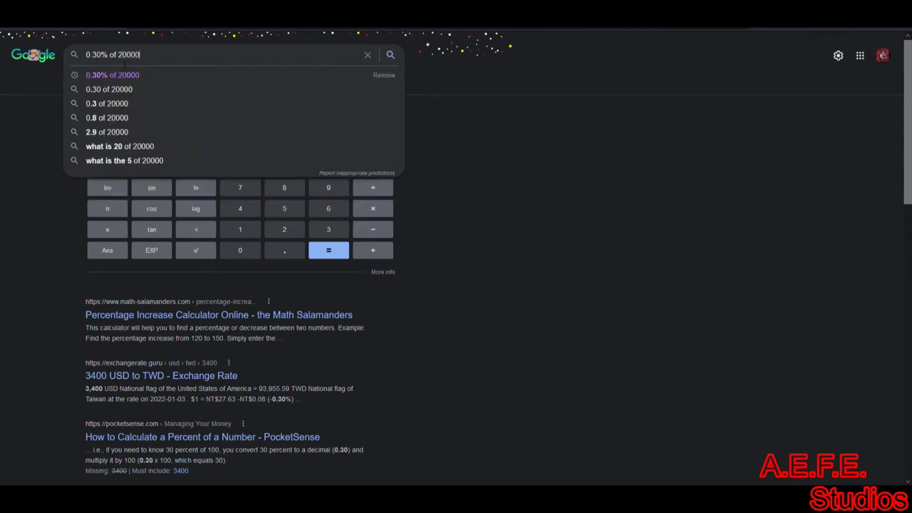
key("Return")
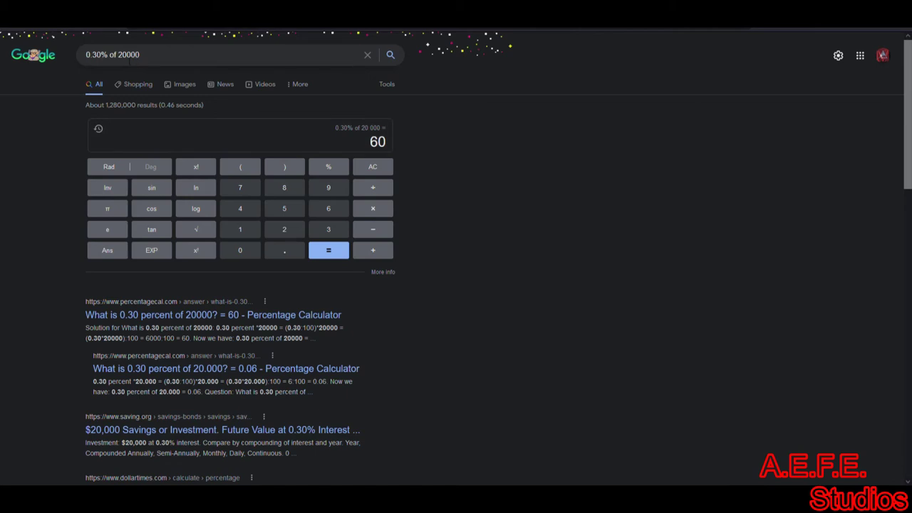
left_click(121, 54)
key("BackSpace")
type("4")
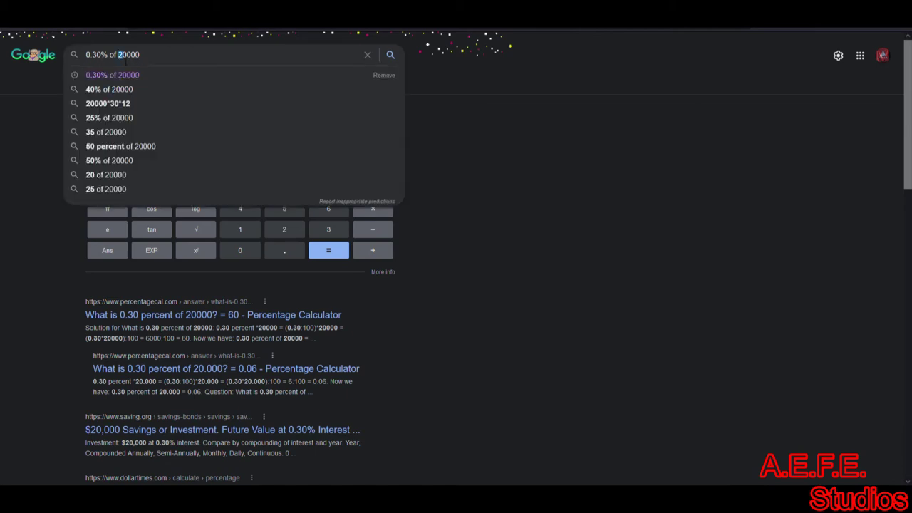
key("Return")
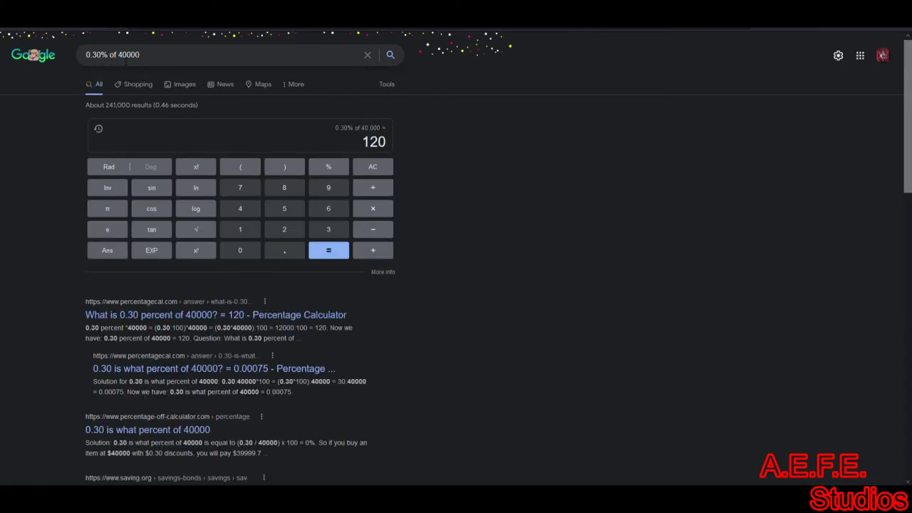
left_click(121, 54)
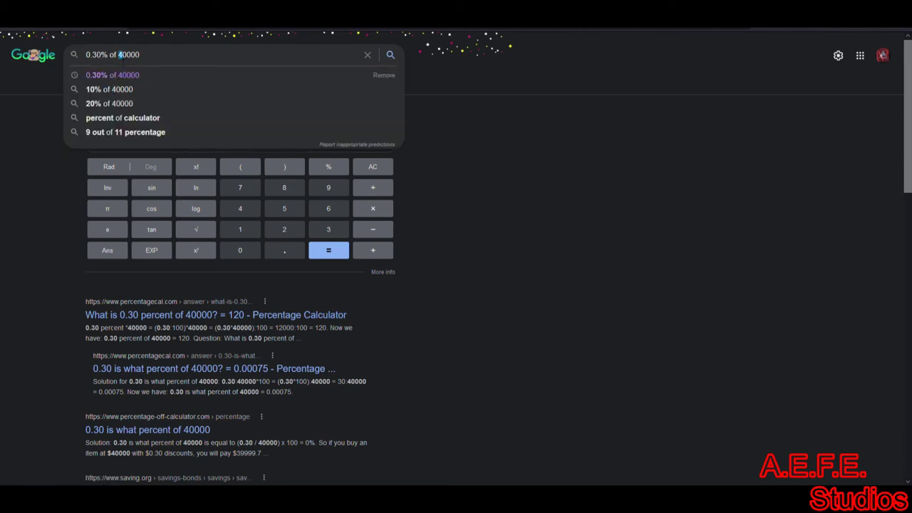
key("BackSpace")
type("8")
key("Return")
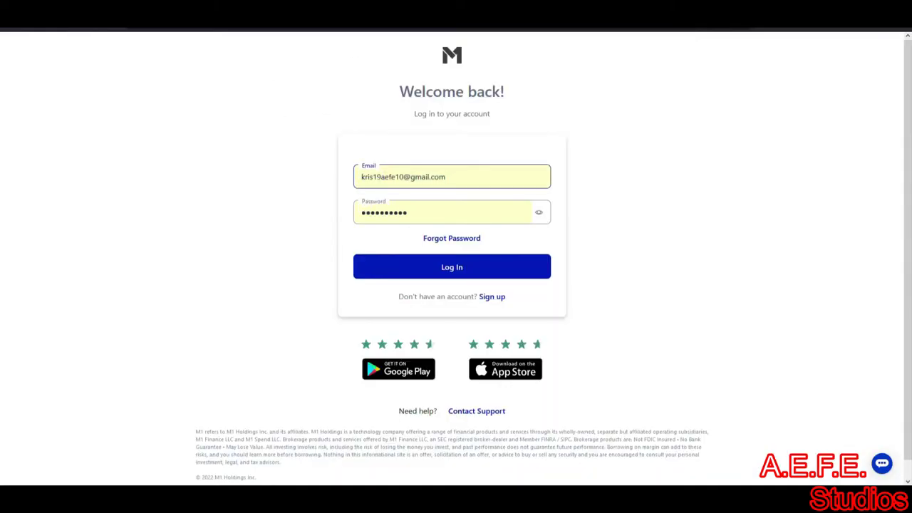
- Log in to M1 Finance and review the Plus benefits, noting 1% checking APY
left_click(391, 268)
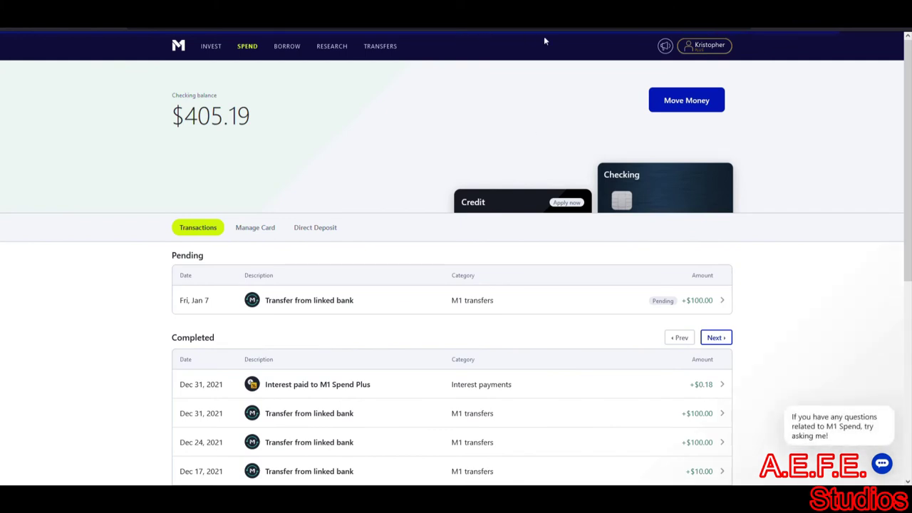
left_click(704, 45)
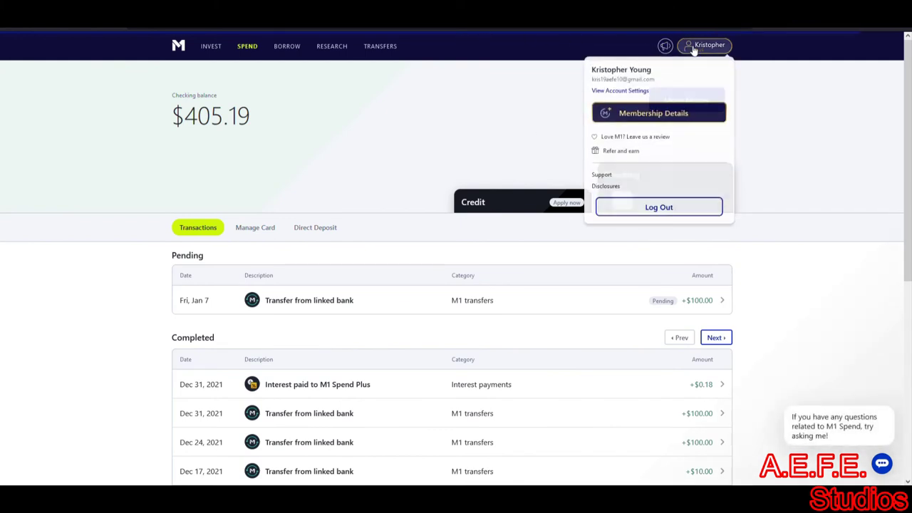
left_click(652, 114)
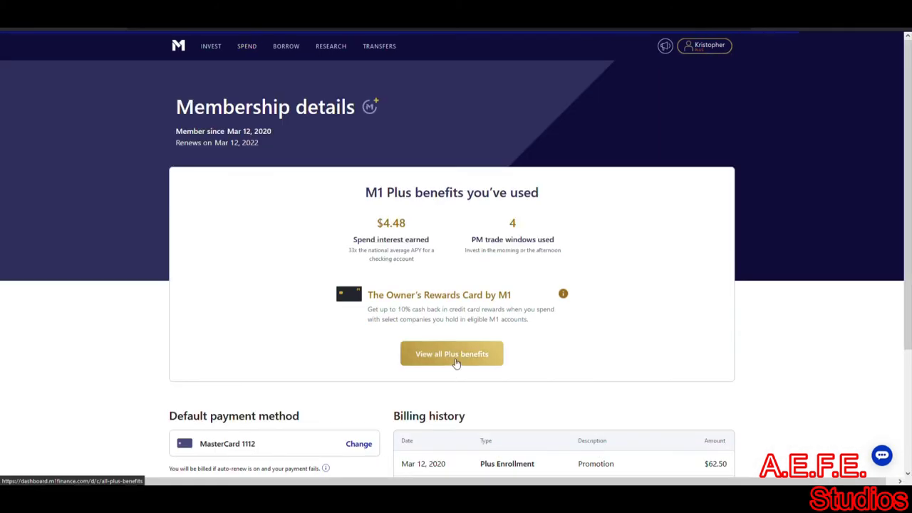
left_click(452, 353)
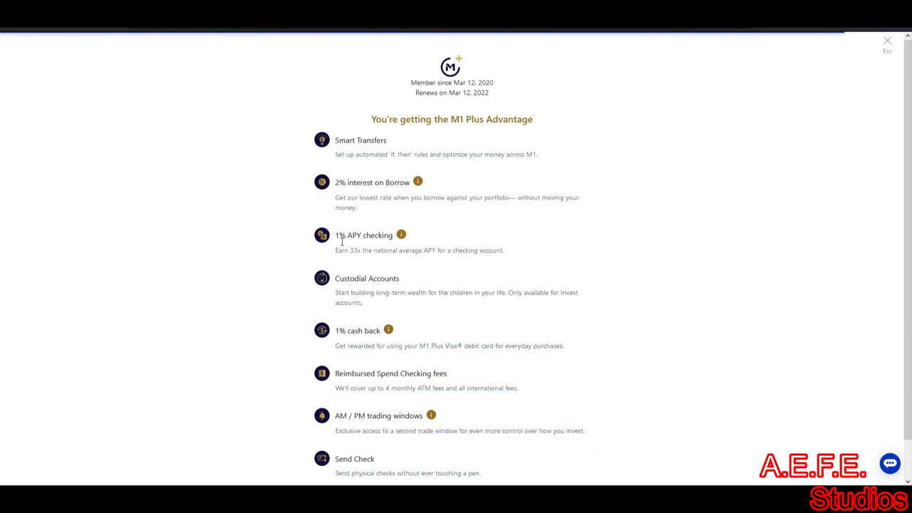
left_click_drag(336, 236, 347, 241)
key("ctrl+Tab")
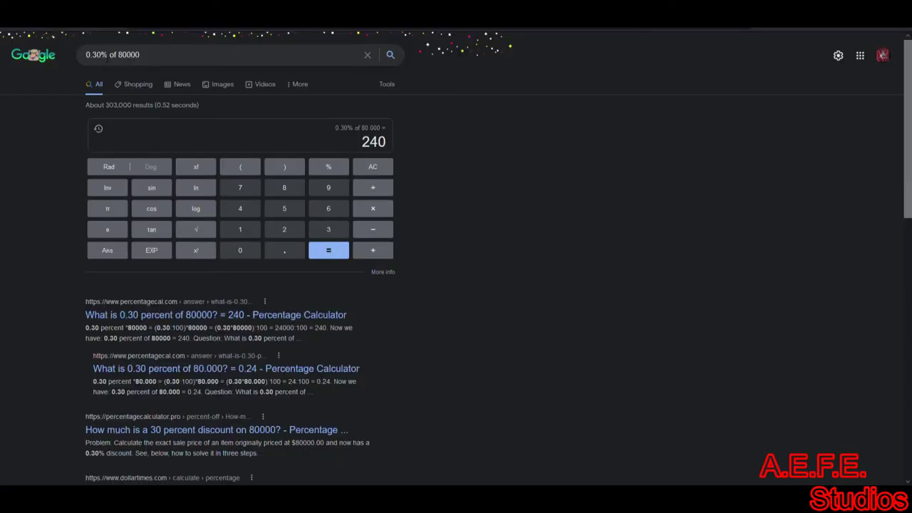
- Select the 0.30 rate in the Google search box to change it to 1%
left_click_drag(104, 55, 86, 55)
type("1")
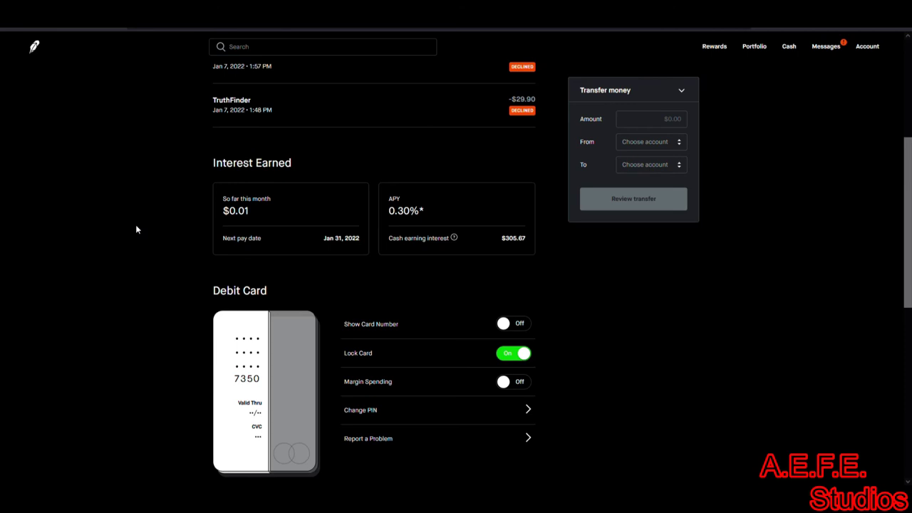
scroll(135, 224, "up", 4)
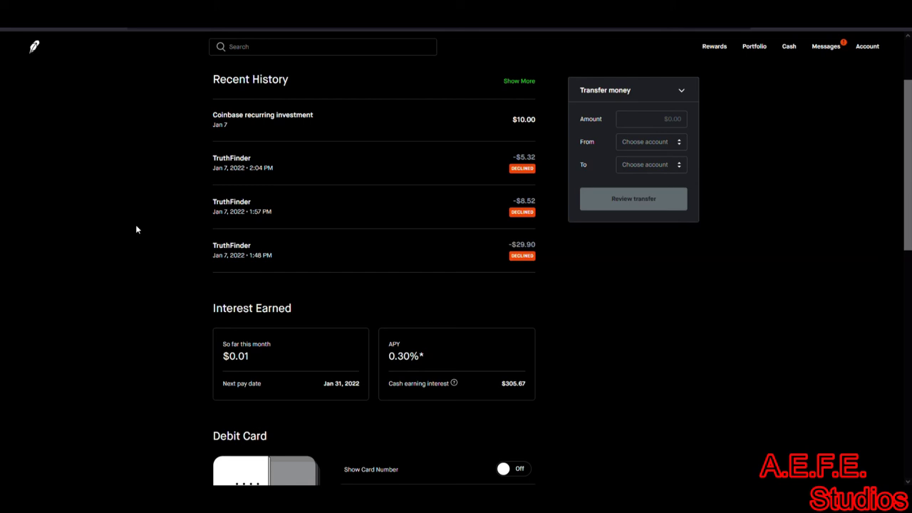
scroll(136, 224, "up", 3)
scroll(136, 224, "down", 1)
scroll(136, 224, "up", 2)
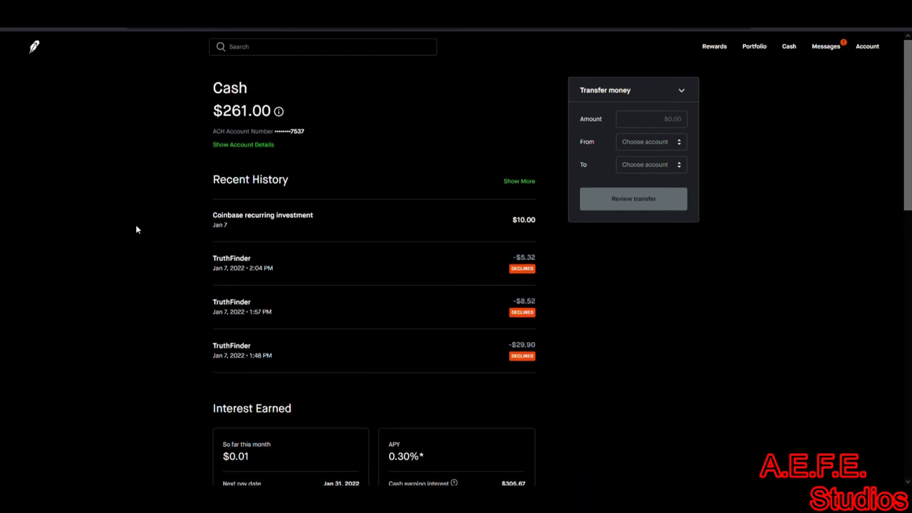
scroll(135, 224, "down", 2)
scroll(135, 224, "down", 2)
scroll(136, 225, "down", 1)
scroll(135, 225, "down", 2)
scroll(136, 225, "down", 2)
scroll(136, 224, "up", 2)
scroll(135, 225, "up", 1)
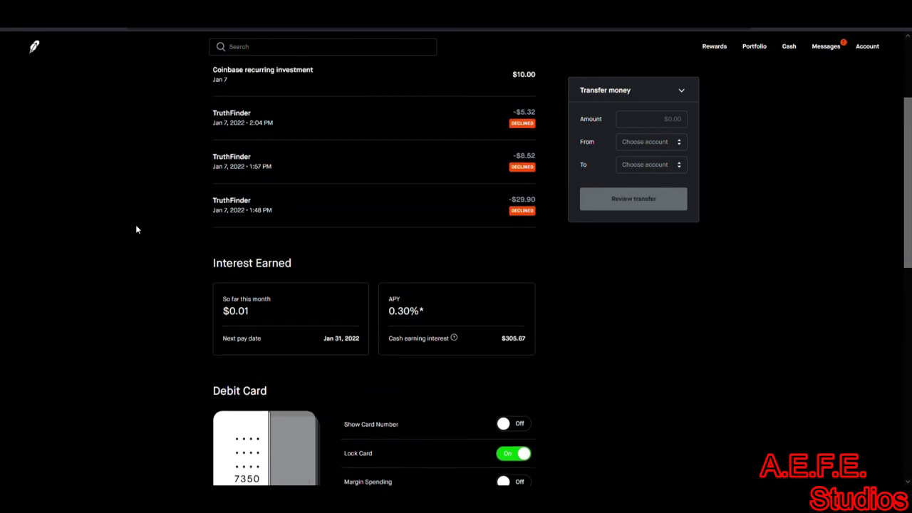
scroll(135, 225, "up", 1)
scroll(136, 224, "up", 1)
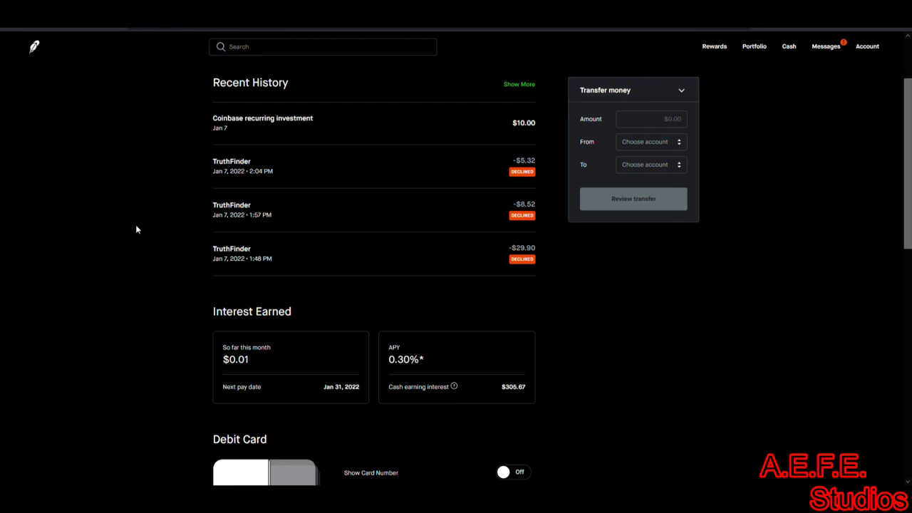
scroll(136, 224, "down", 2)
scroll(135, 224, "down", 2)
scroll(136, 224, "down", 1)
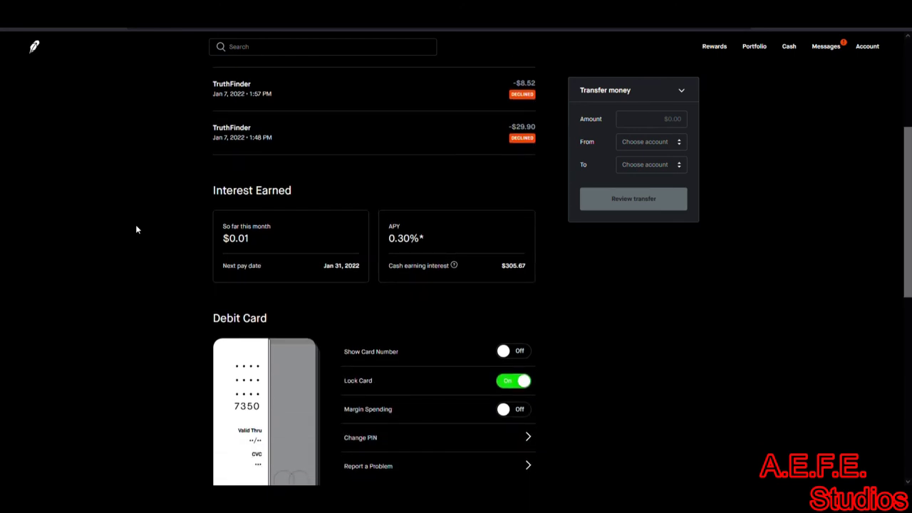
scroll(135, 224, "up", 2)
scroll(136, 224, "up", 2)
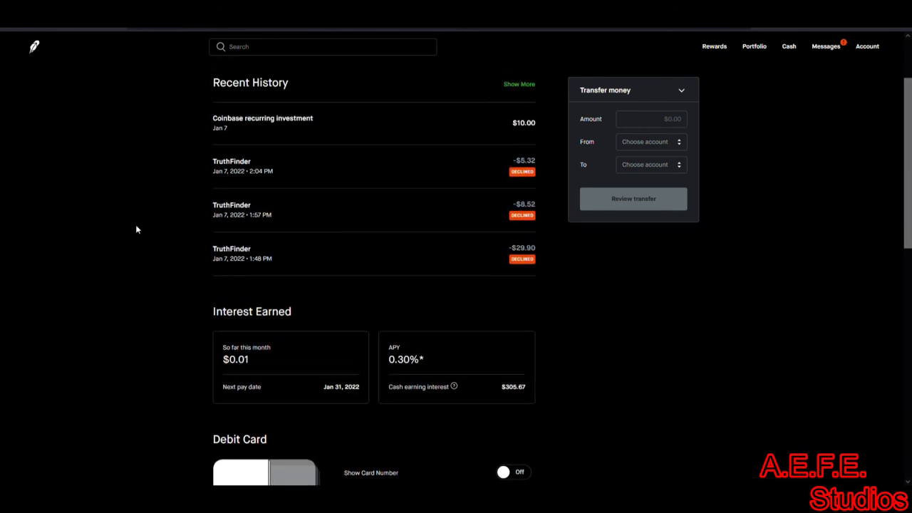
scroll(135, 224, "down", 1)
scroll(136, 224, "down", 1)
scroll(136, 224, "down", 1)
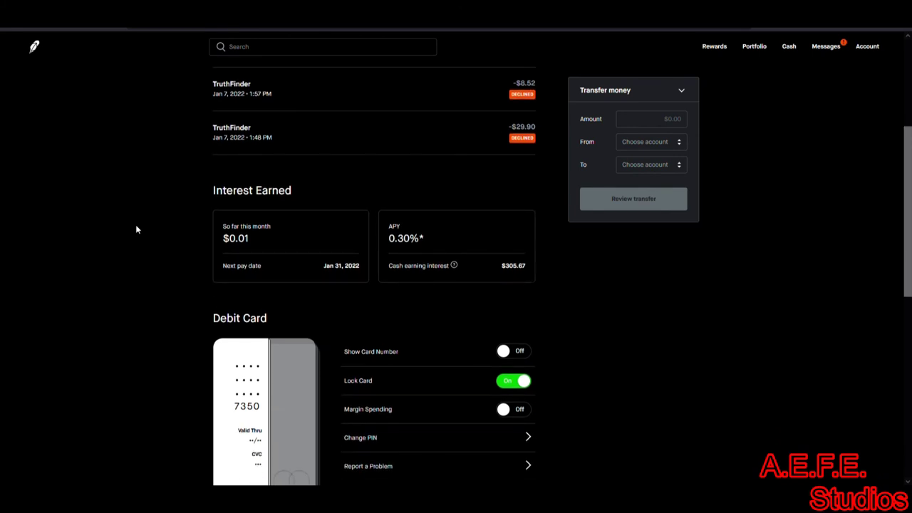
scroll(135, 224, "down", 1)
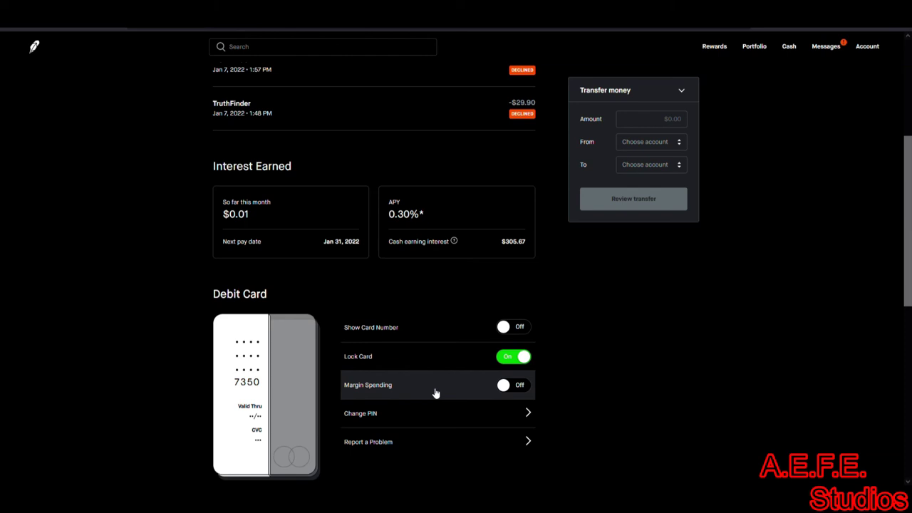
scroll(436, 393, "up", 5)
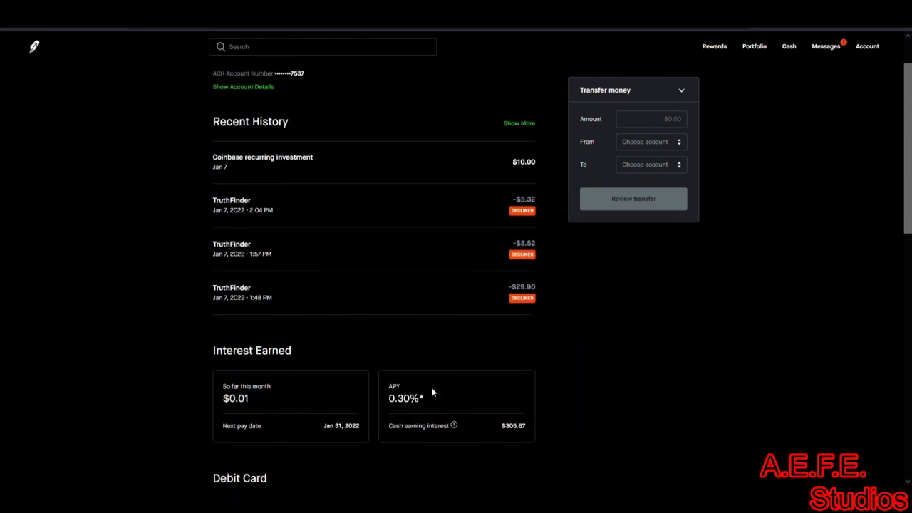
scroll(432, 392, "up", 2)
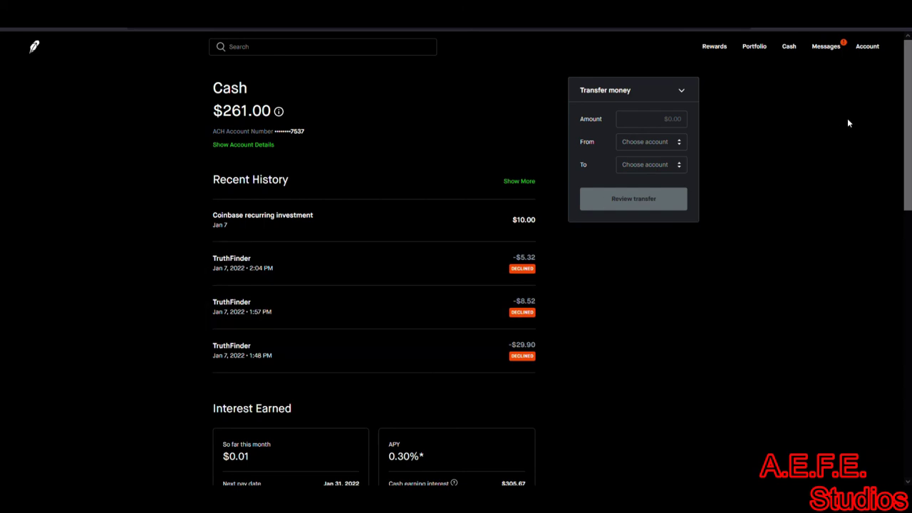
left_click(789, 46)
double_click(289, 108)
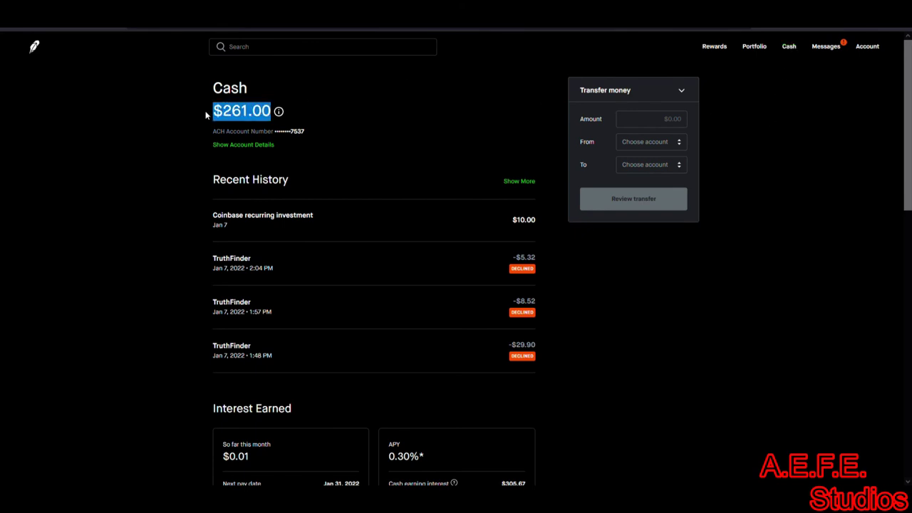